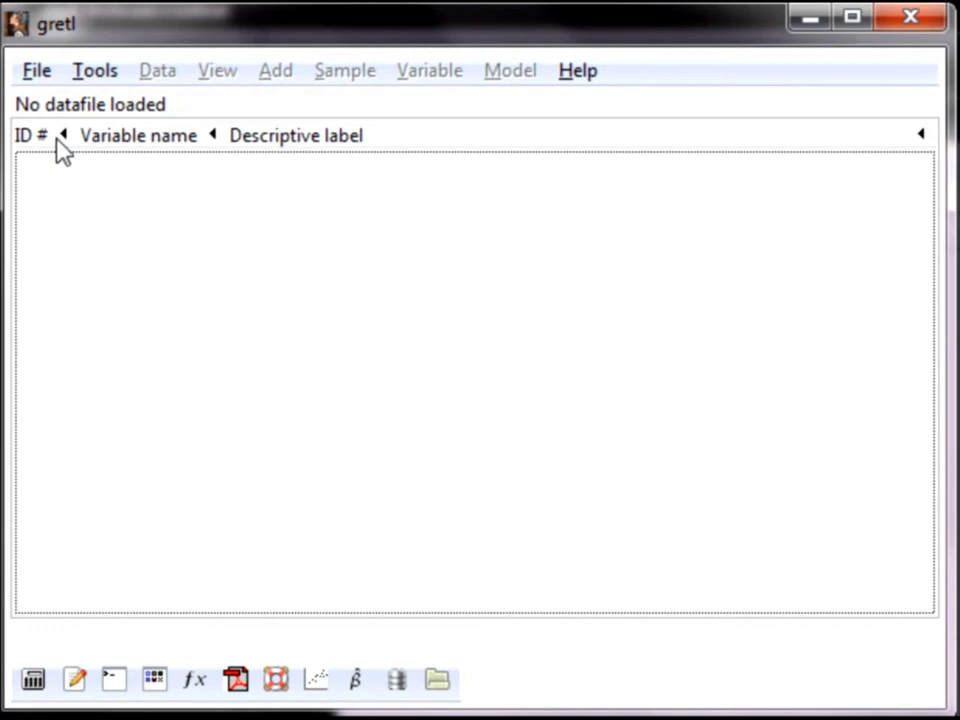
Open the user data file GasolineConsumption.gdt from the Desktop.
click(37, 72)
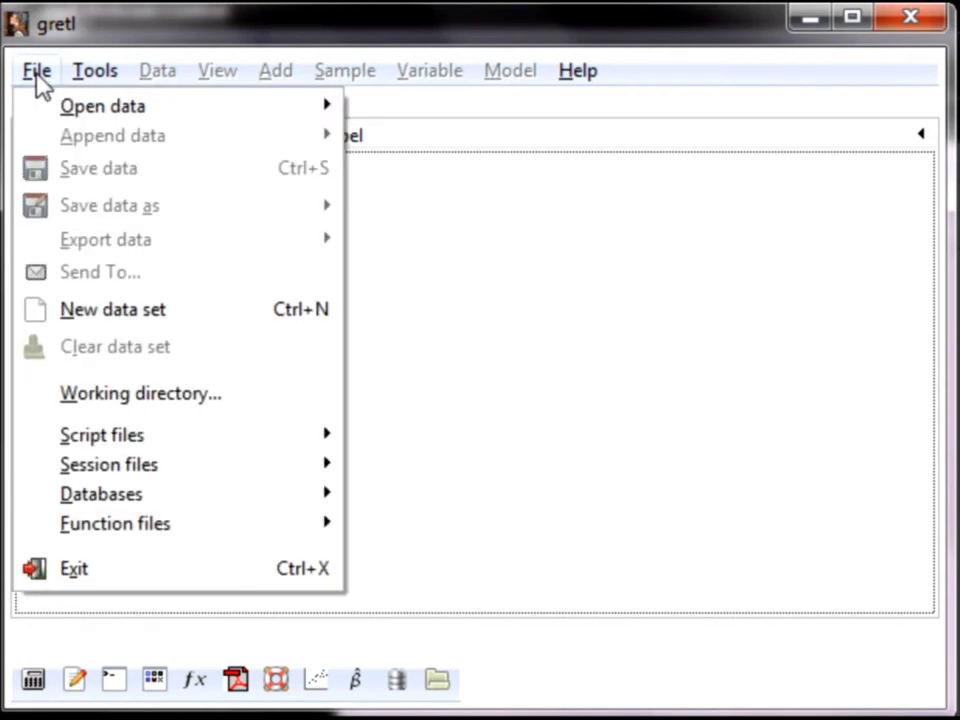
mouse_move(69, 110)
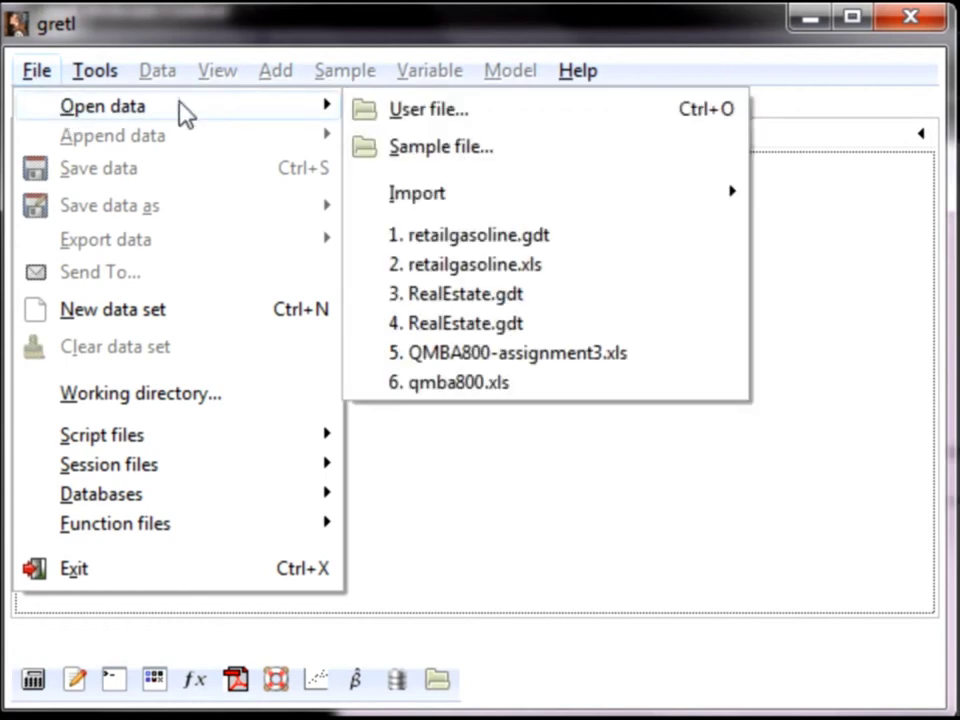
click(407, 120)
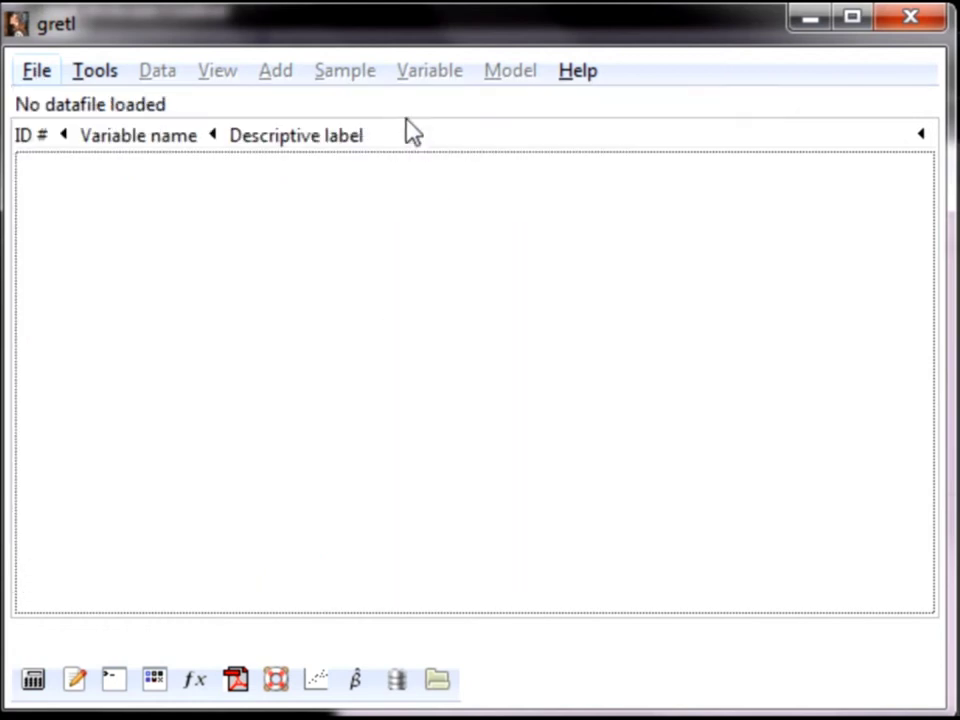
click(140, 318)
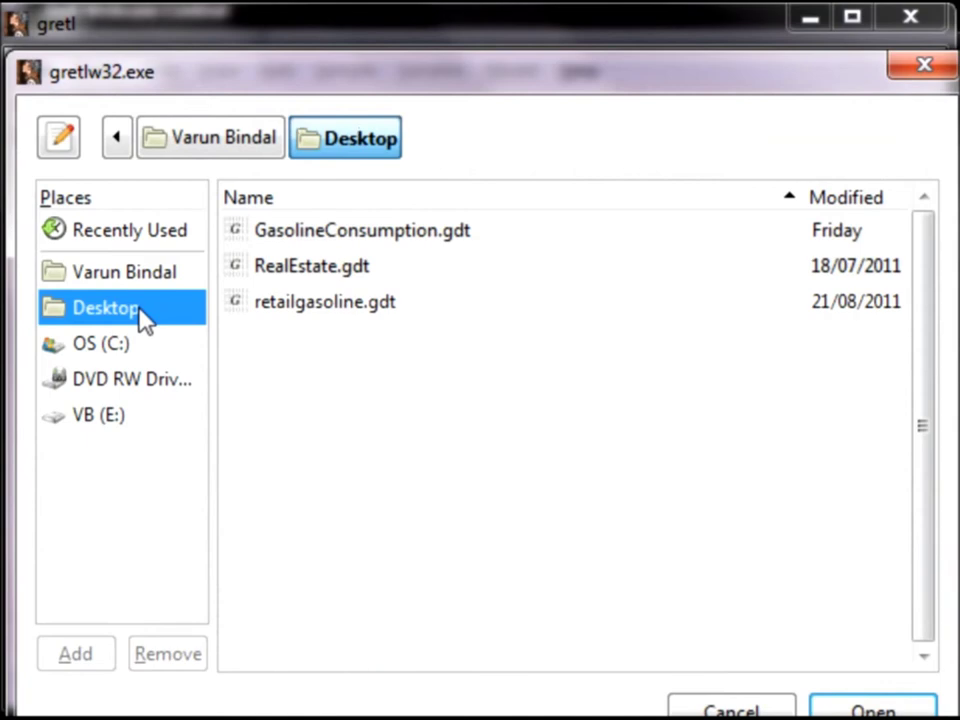
click(390, 240)
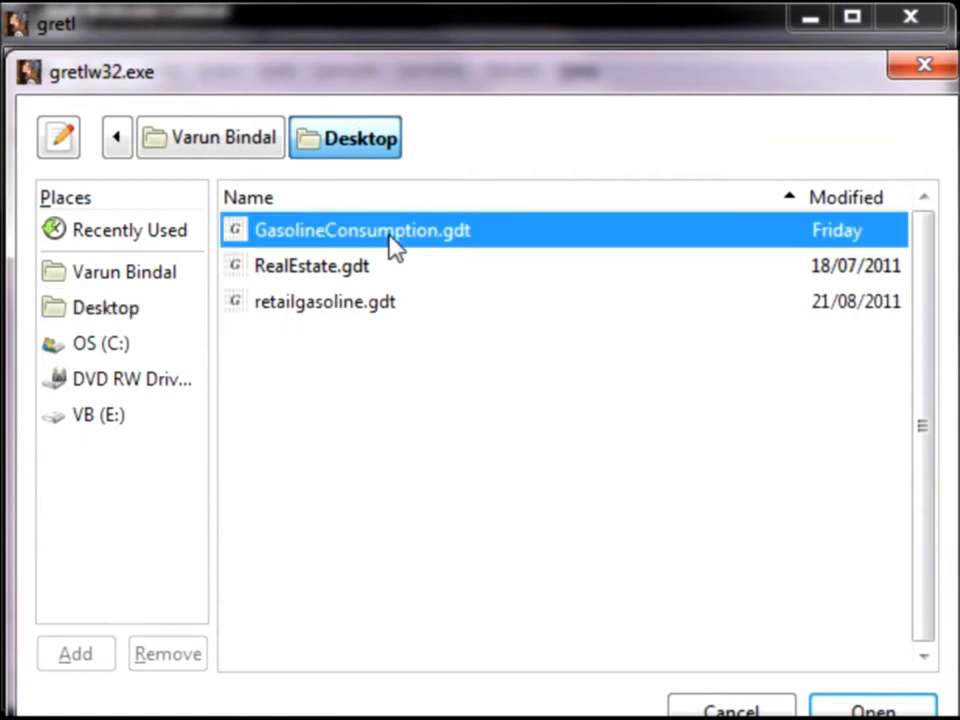
double_click(392, 242)
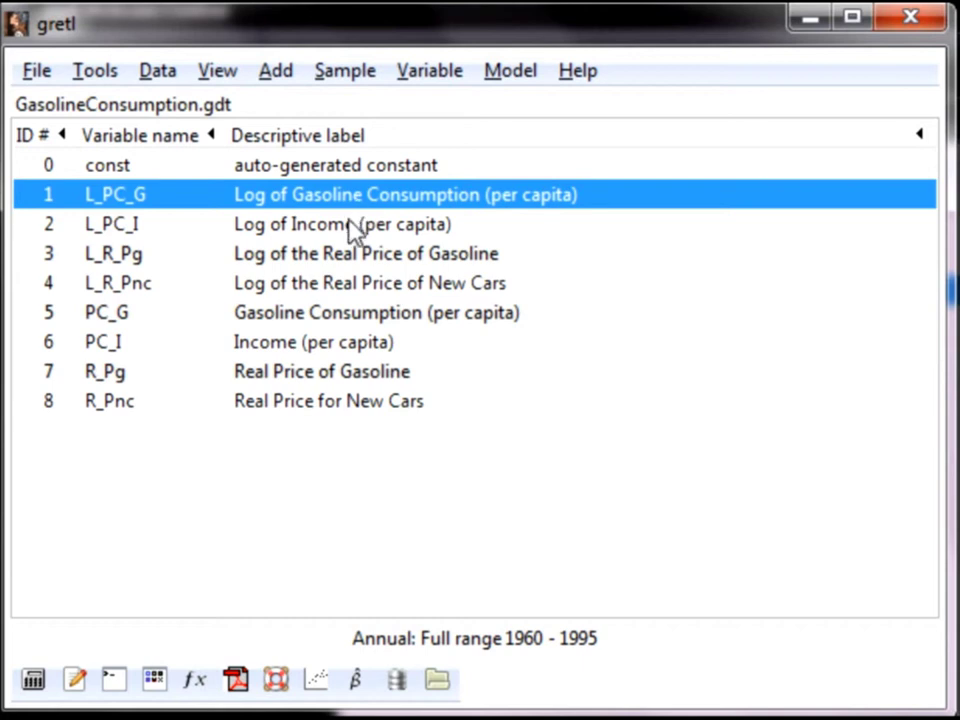
click(351, 228)
click(358, 262)
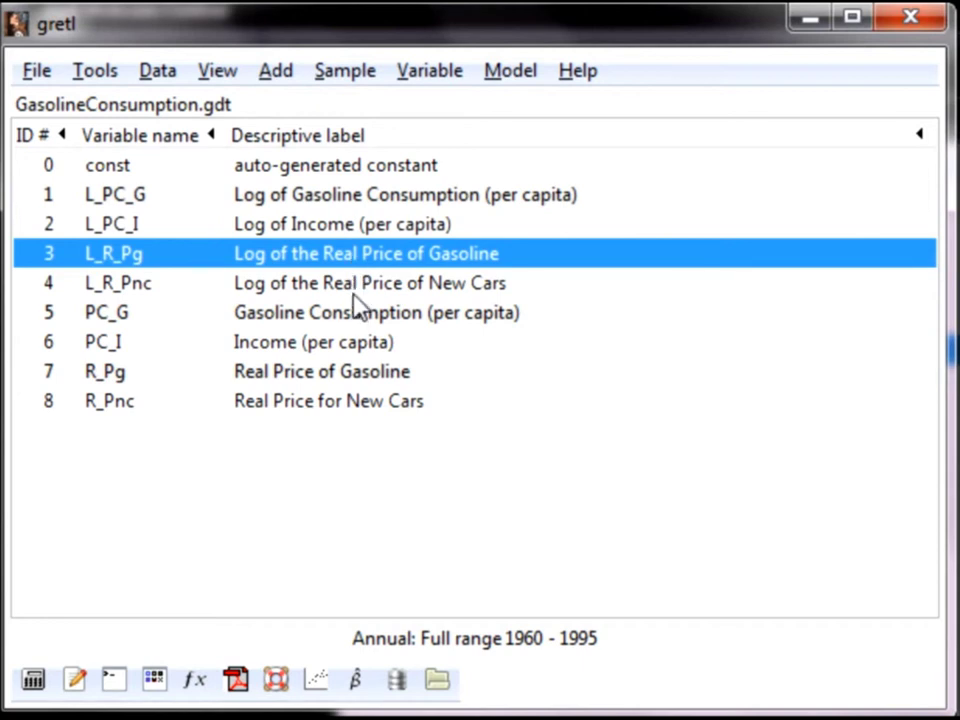
click(354, 294)
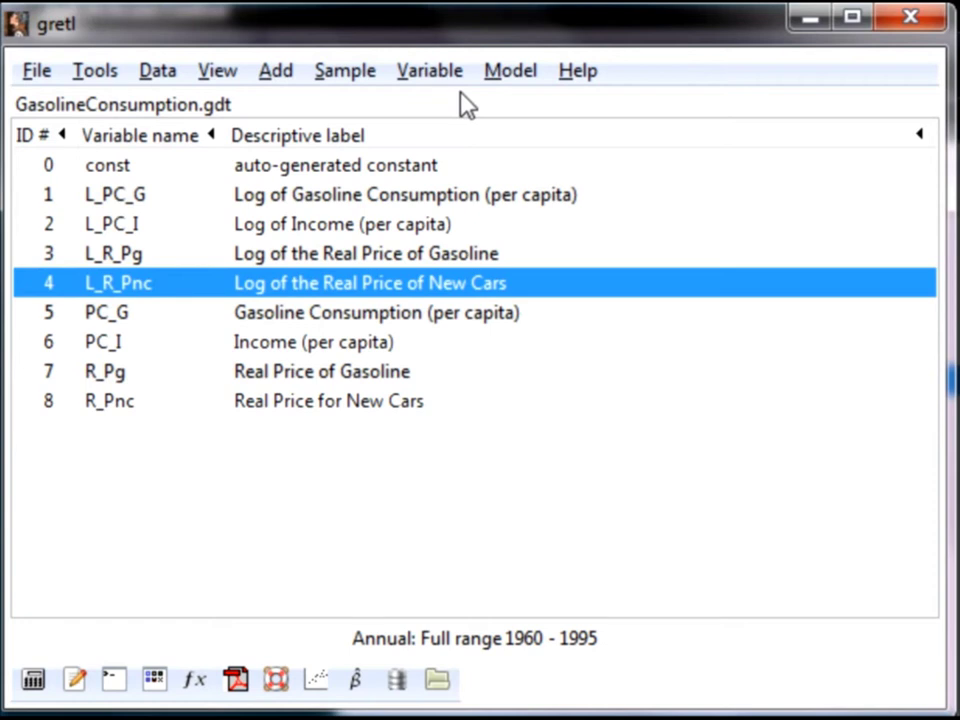
click(507, 74)
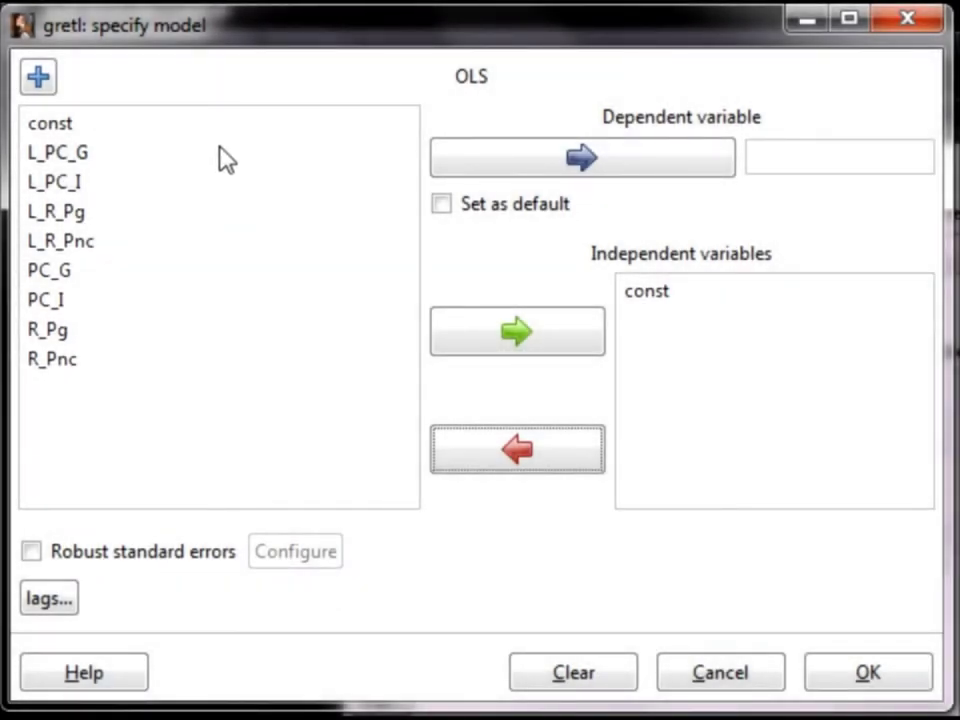
Make L_PC_G the OLS dependent variable and add L_PC_I, L_R_Pg and L_R_Pnc as regressors.
click(225, 154)
click(506, 176)
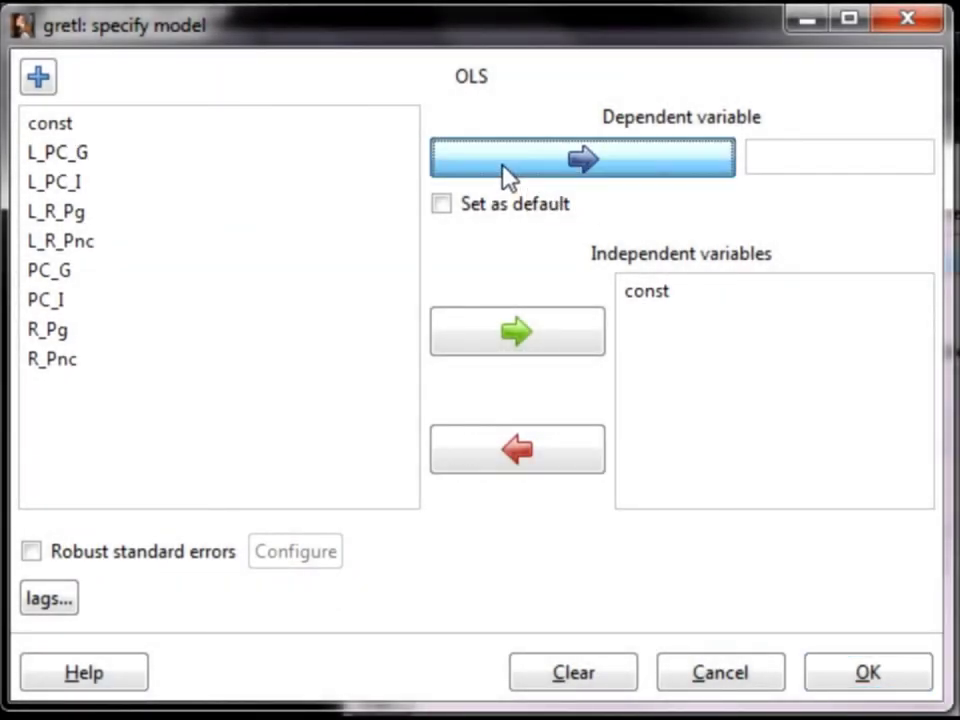
click(273, 185)
drag(277, 195, 268, 250)
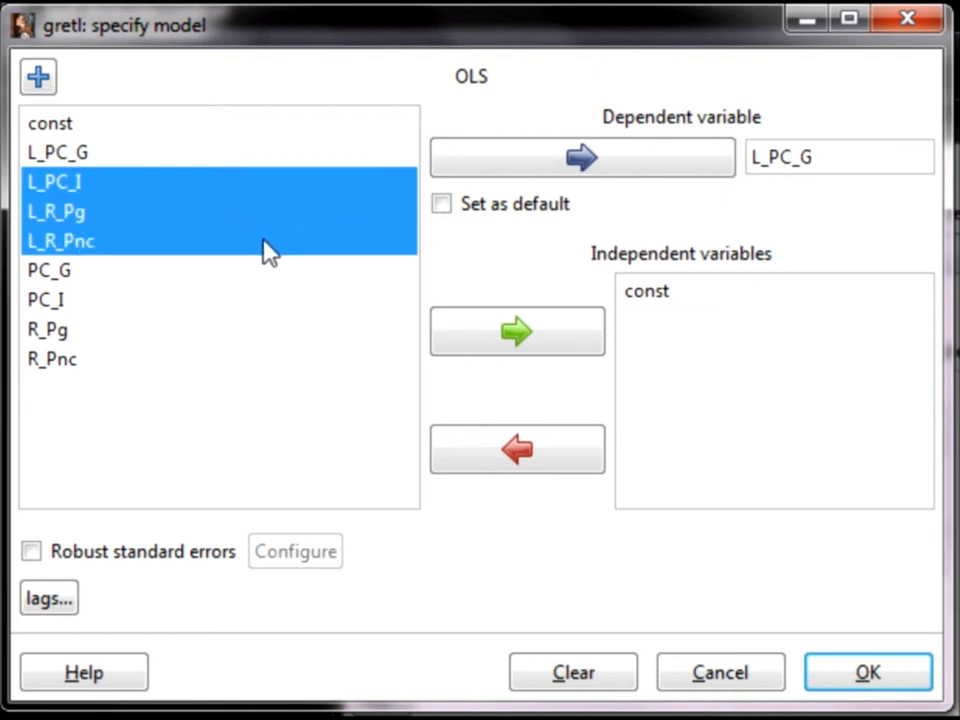
click(500, 336)
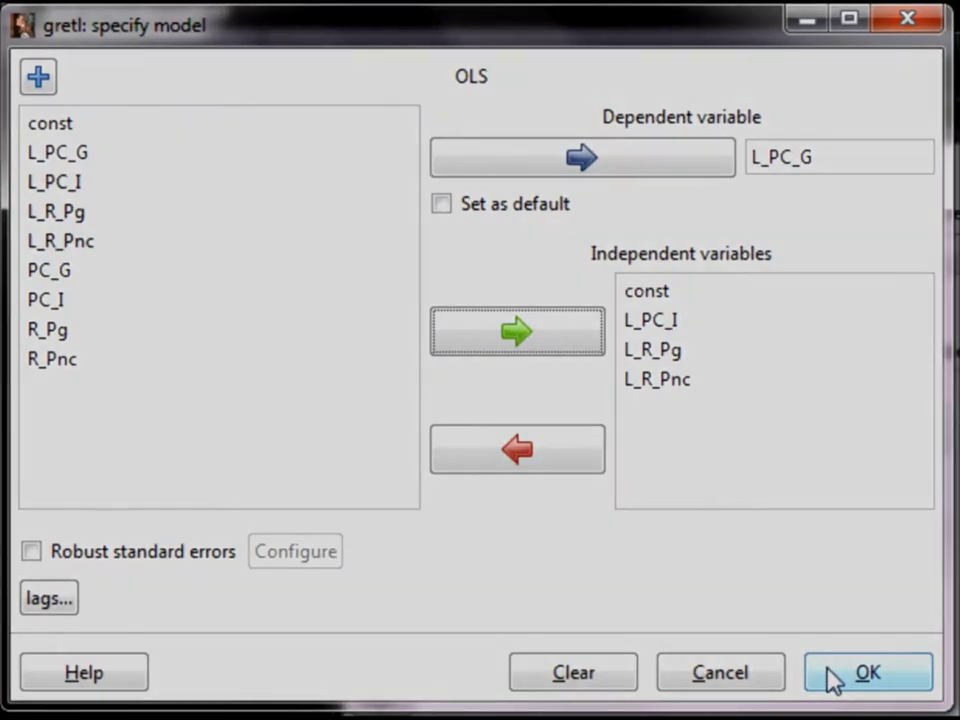
click(830, 674)
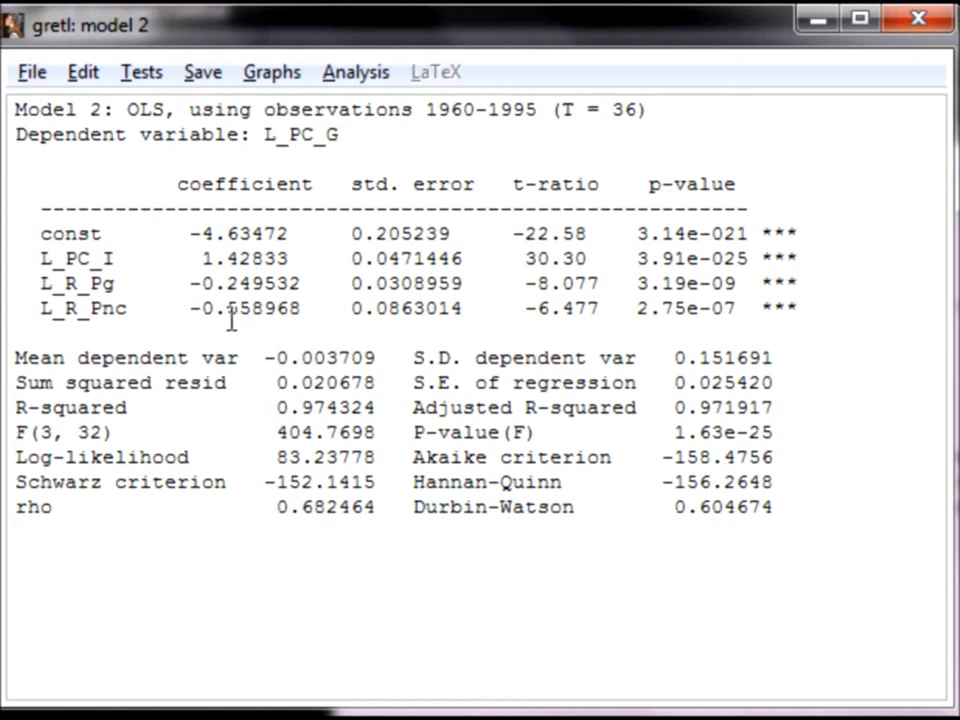
drag(192, 259, 297, 261)
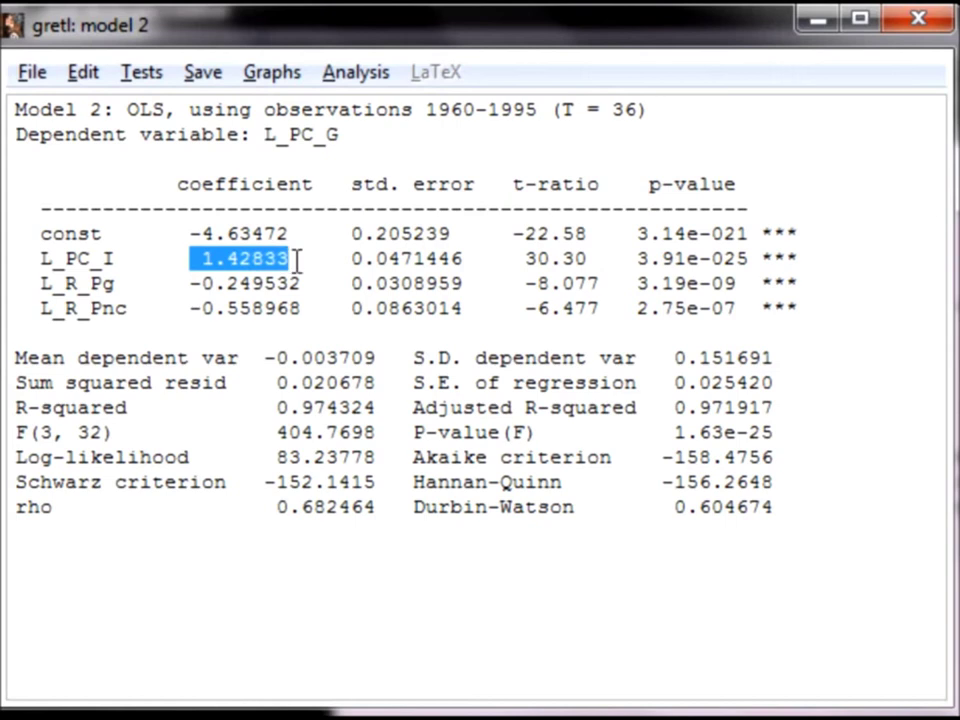
drag(190, 284, 303, 283)
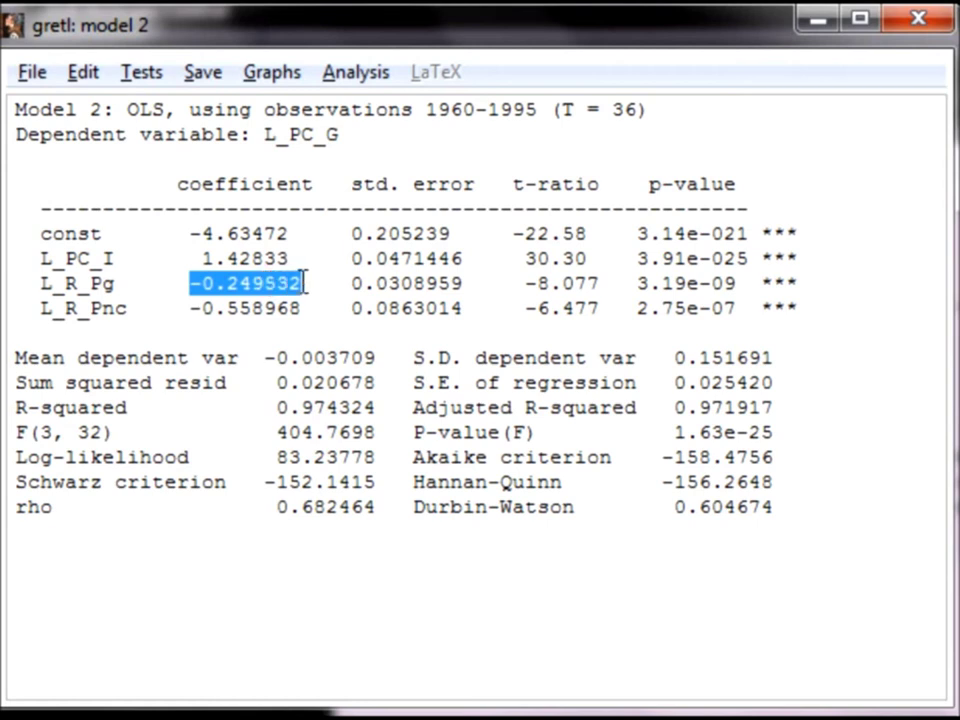
click(255, 332)
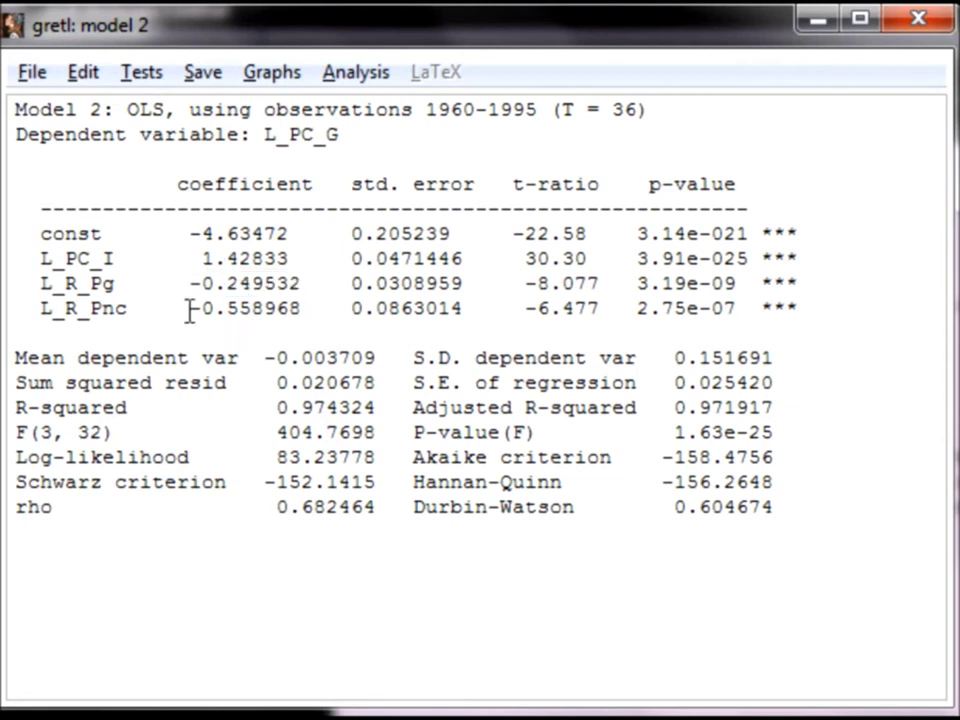
drag(189, 312, 305, 312)
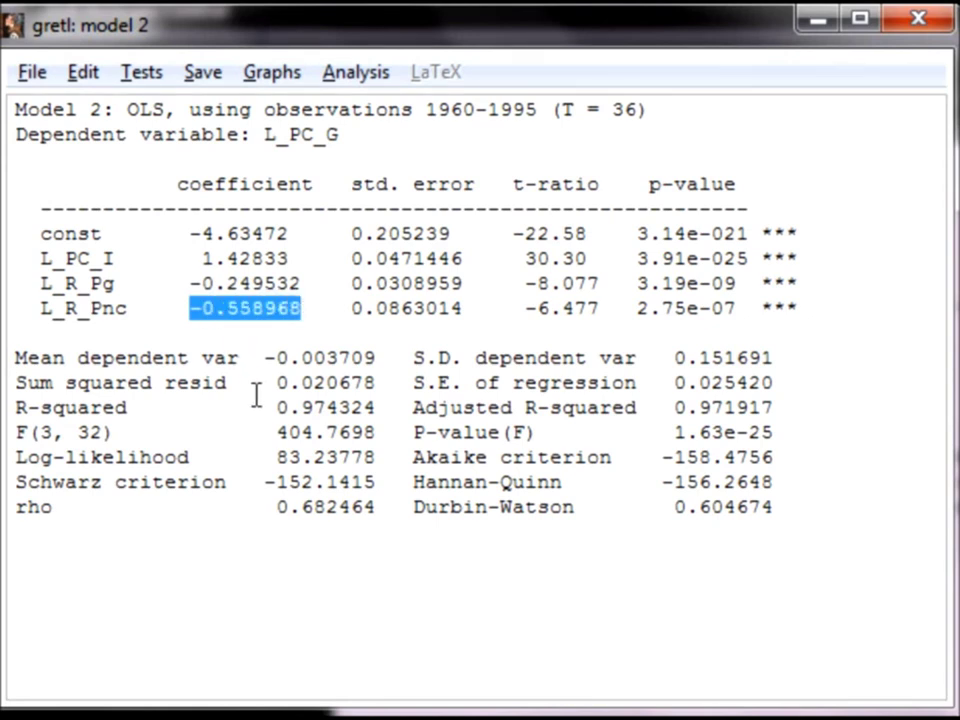
click(374, 604)
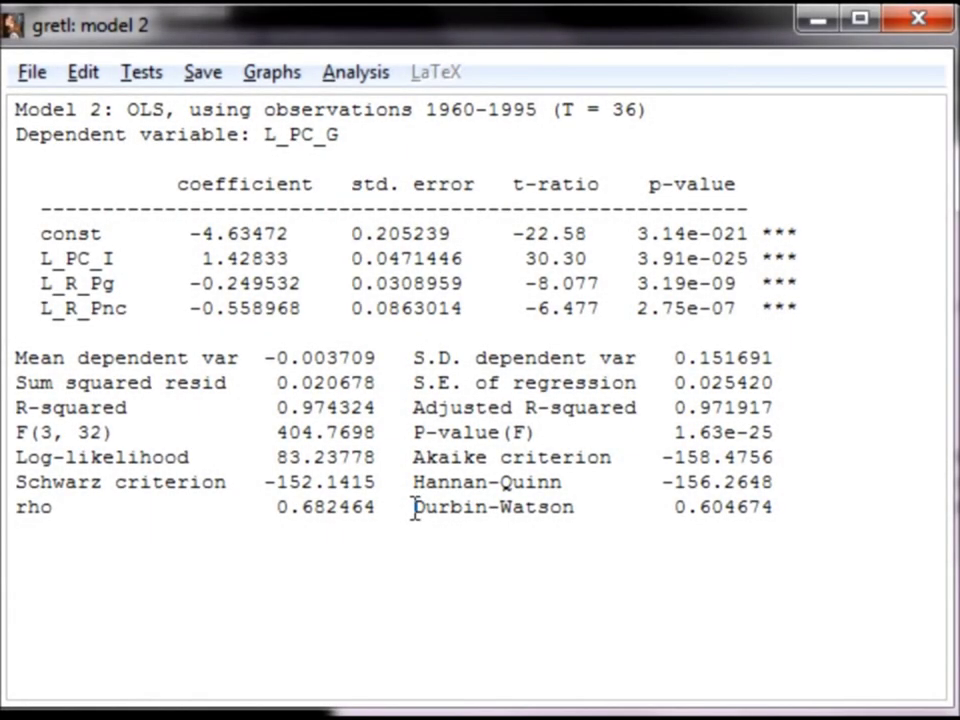
drag(414, 507, 777, 508)
click(648, 572)
click(135, 78)
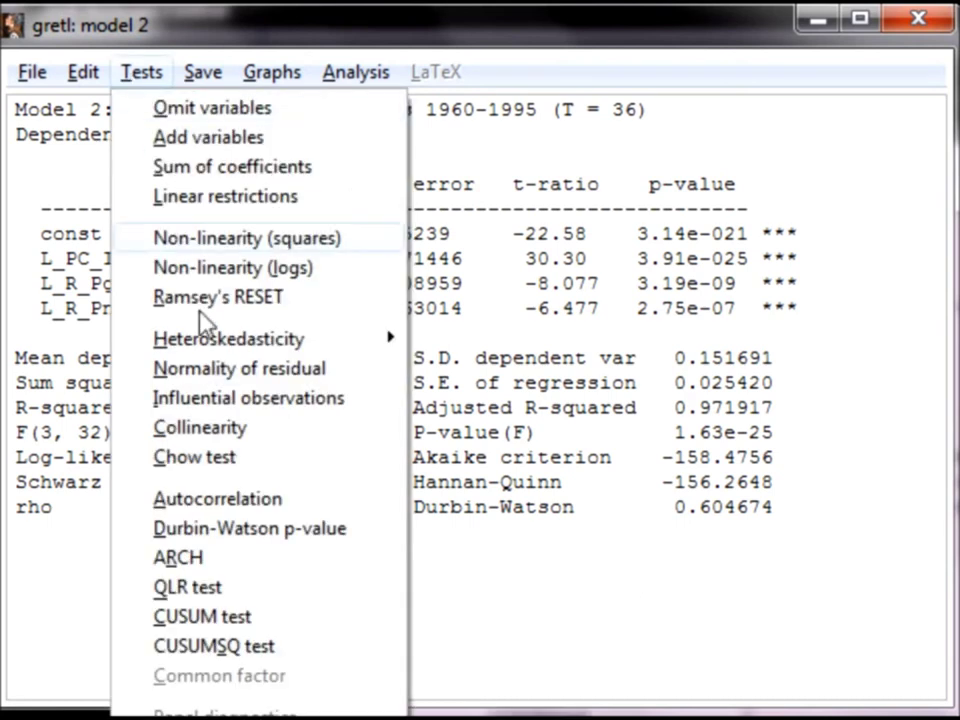
click(245, 546)
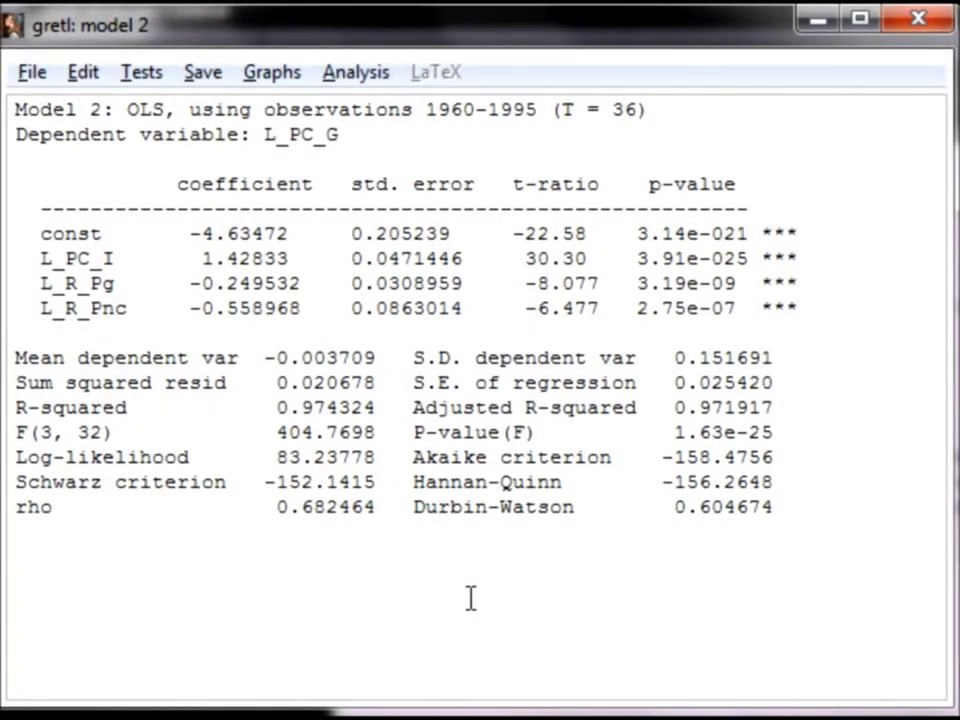
Run the lag-1 autocorrelation LM test on Model 2 and highlight TR^2 = 17.086117.
click(138, 72)
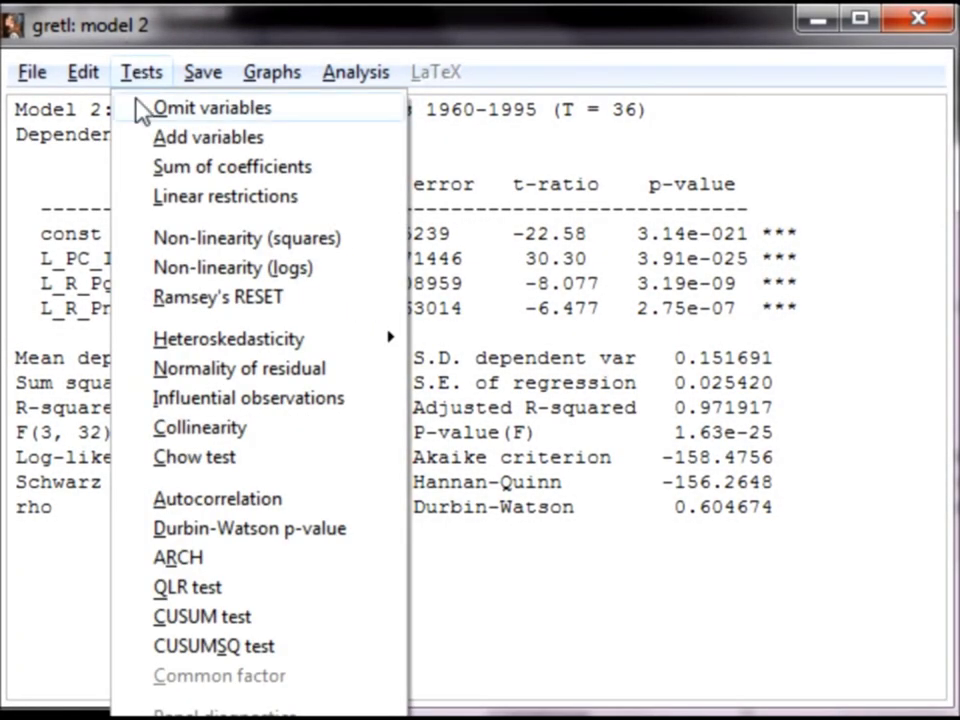
click(210, 500)
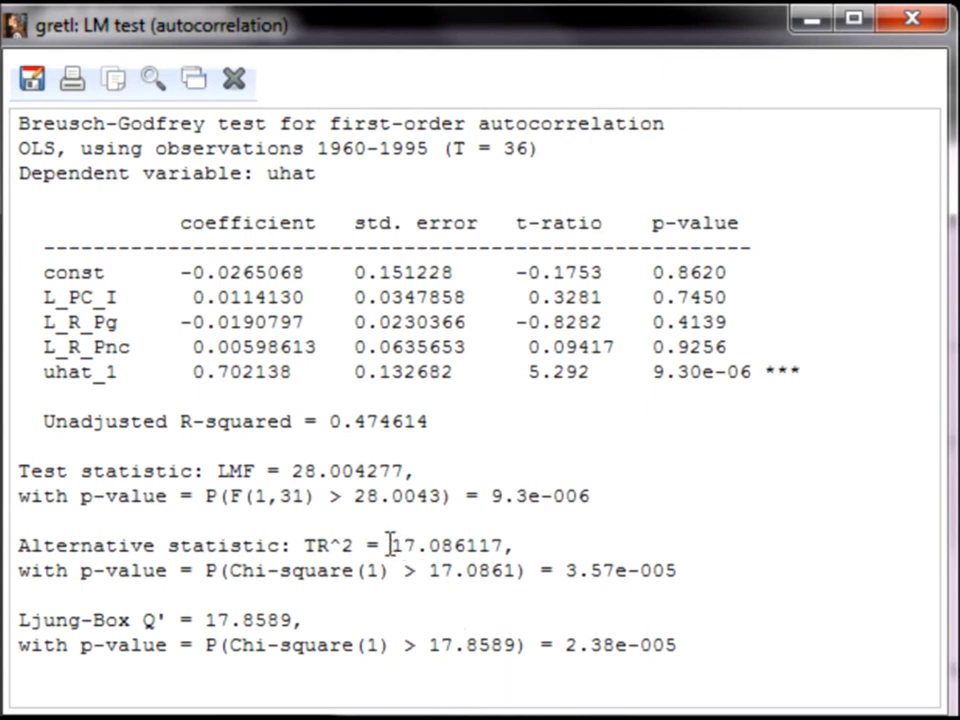
drag(390, 545, 506, 543)
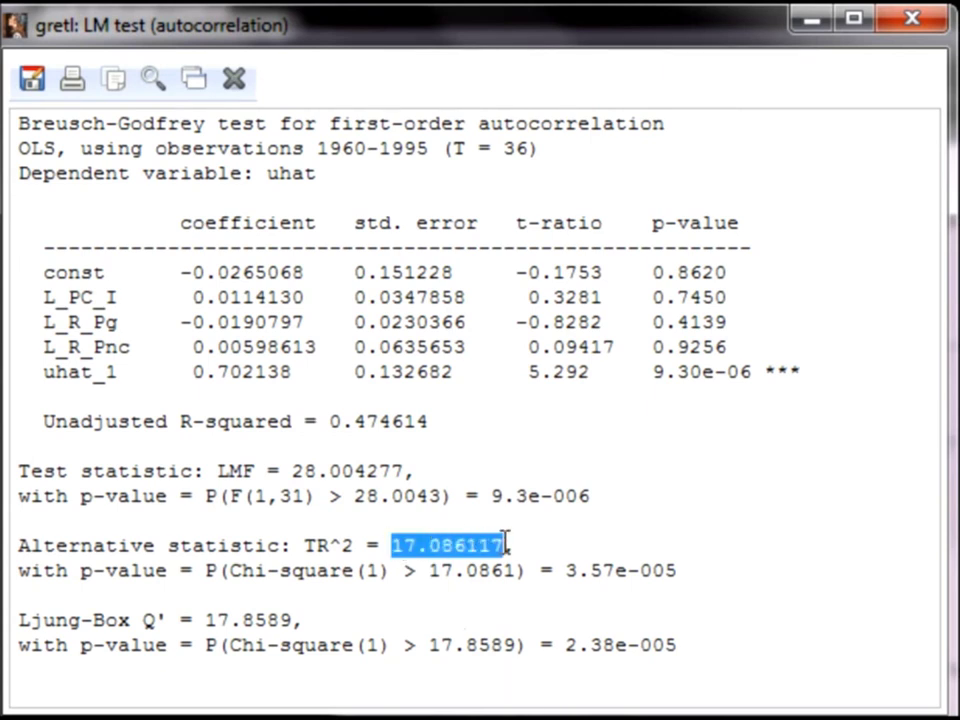
click(568, 578)
drag(566, 575, 692, 572)
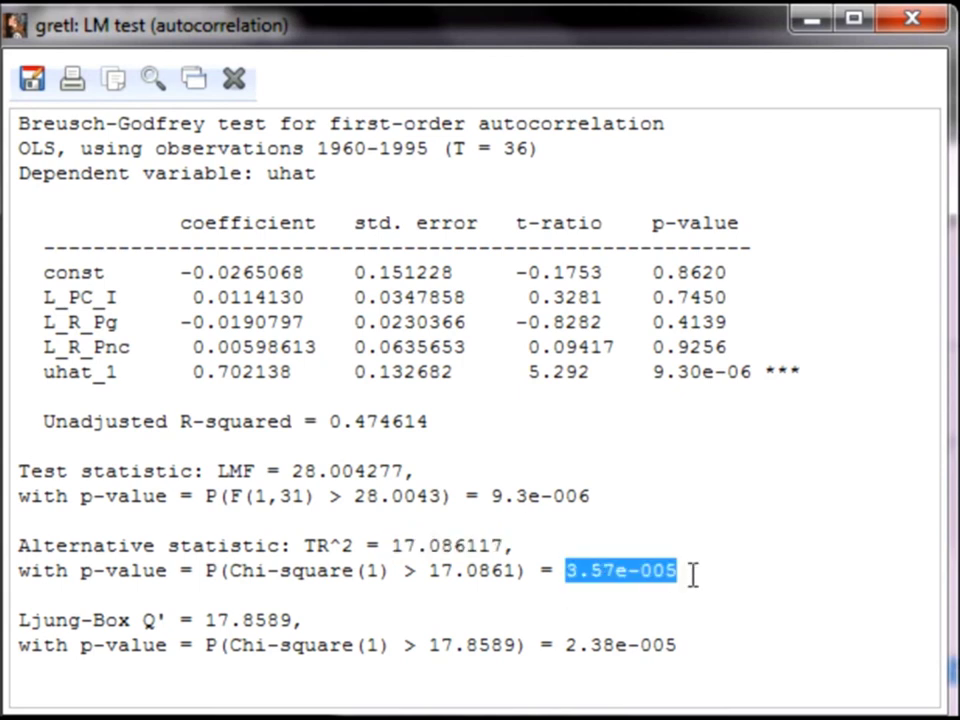
click(757, 541)
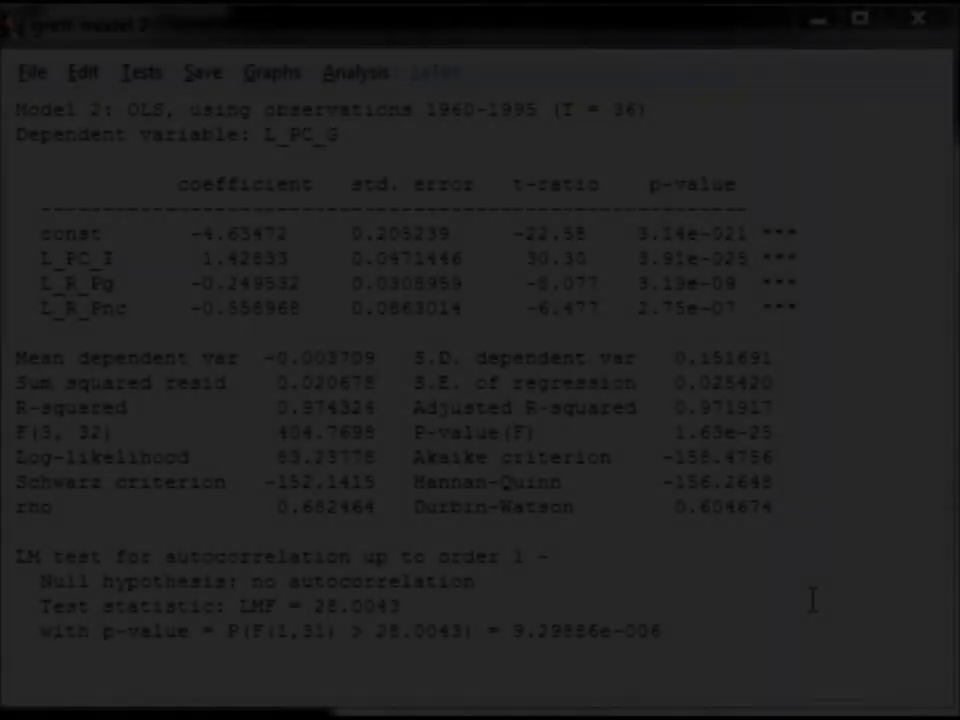
Generate the CUSUM stability test plot for Model 2.
click(137, 74)
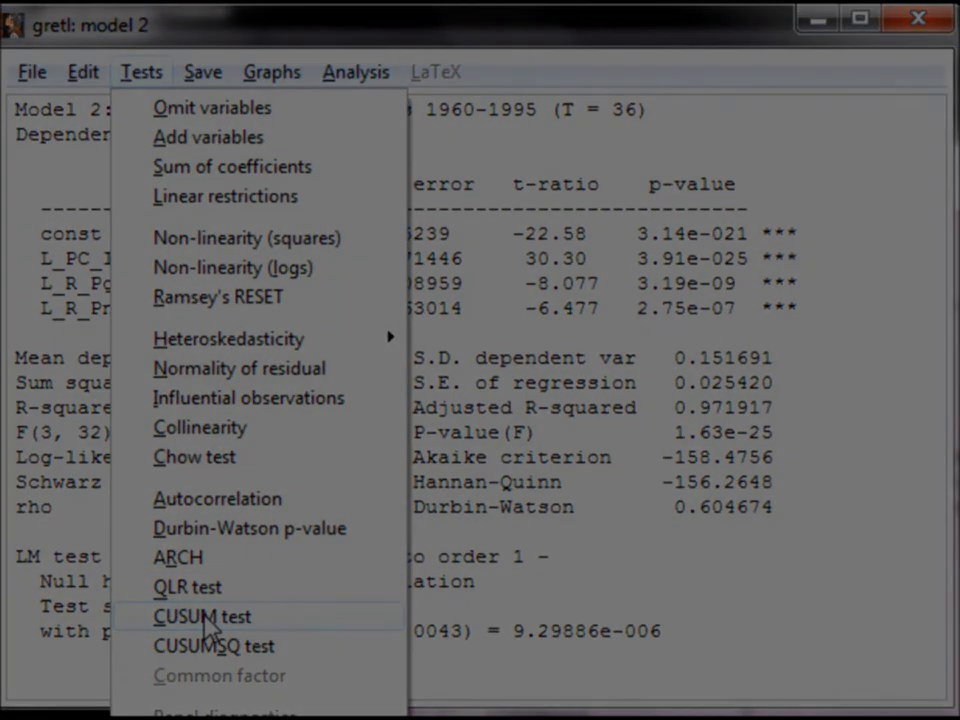
click(205, 620)
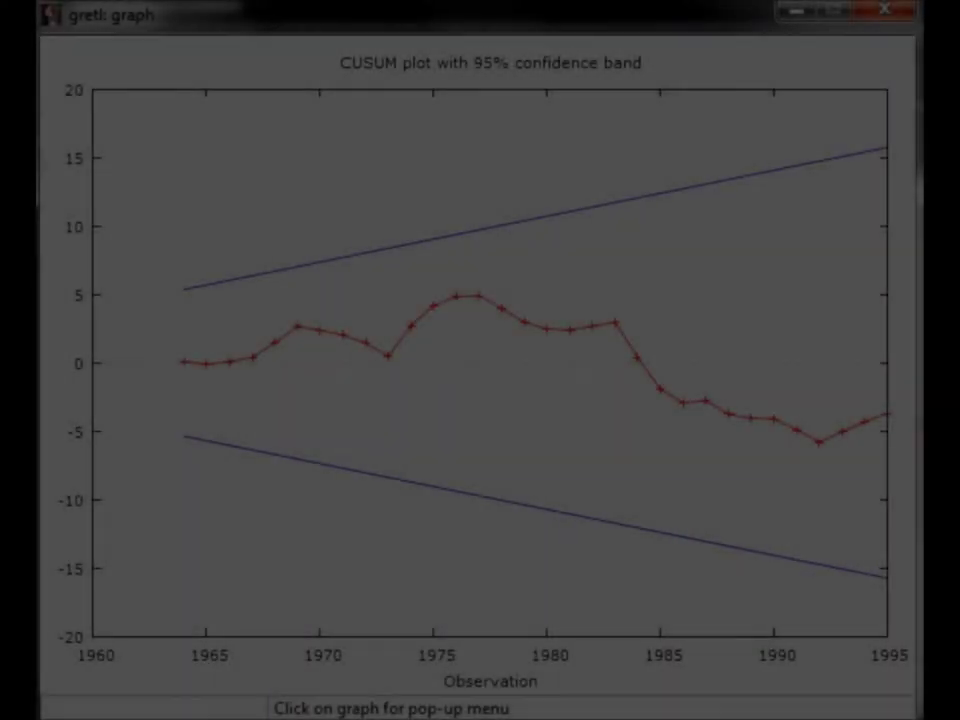